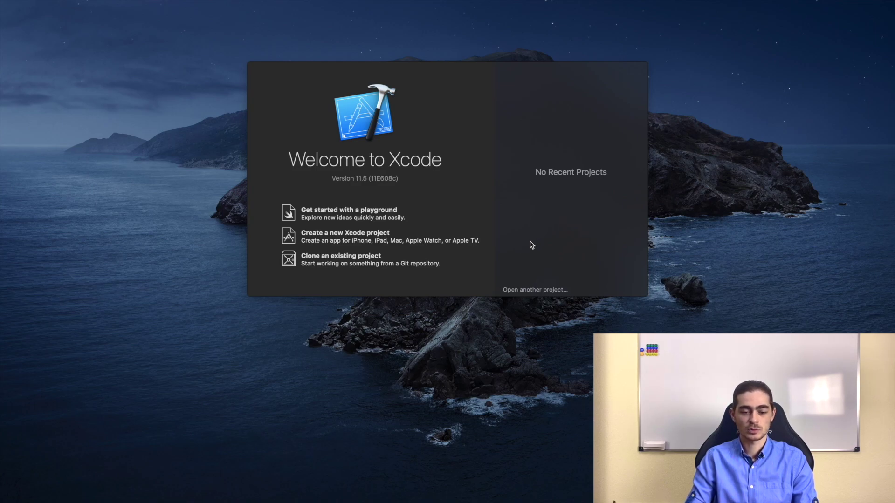
# - Start a new playground and choose the Blank iOS template after looking through the other iOS, tvOS and macOS templates
pyautogui.click(353, 215)
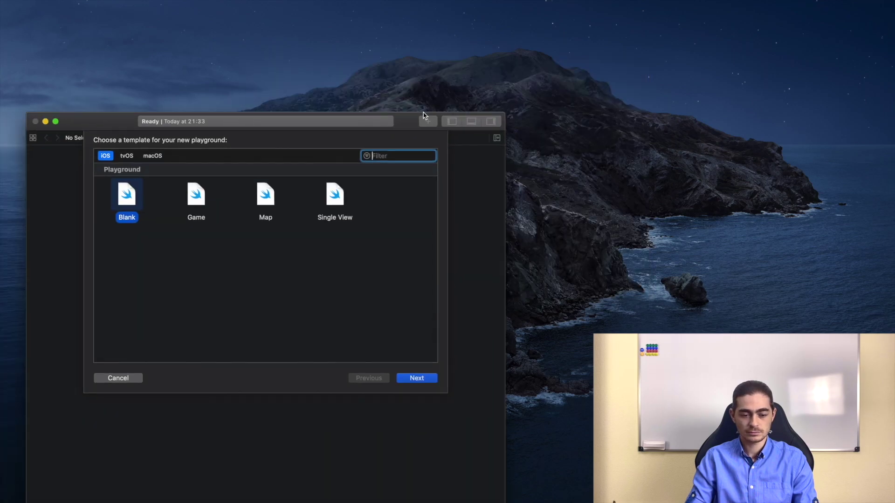
pyautogui.moveTo(424, 115); pyautogui.dragTo(637, 46)
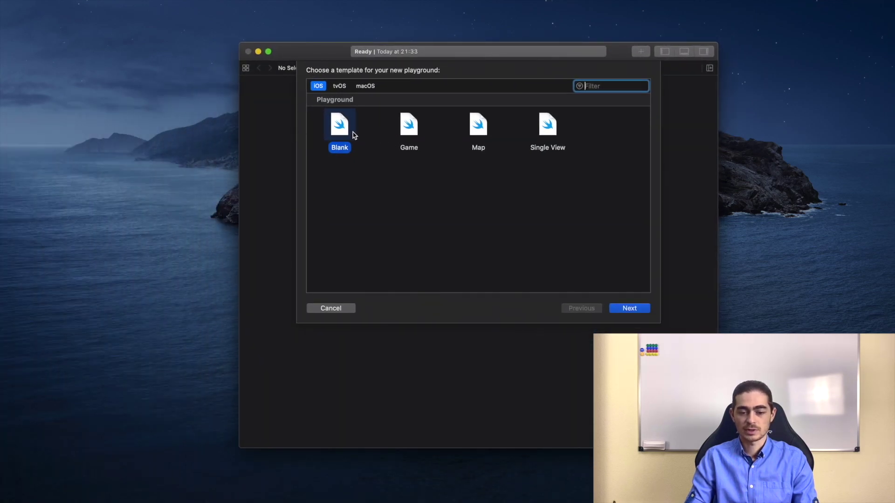
pyautogui.click(407, 128)
pyautogui.click(471, 125)
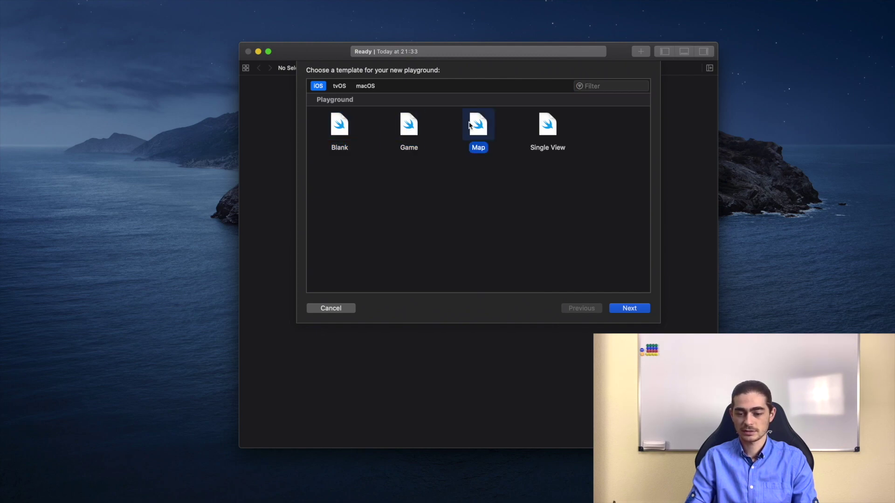
pyautogui.click(539, 125)
pyautogui.click(338, 120)
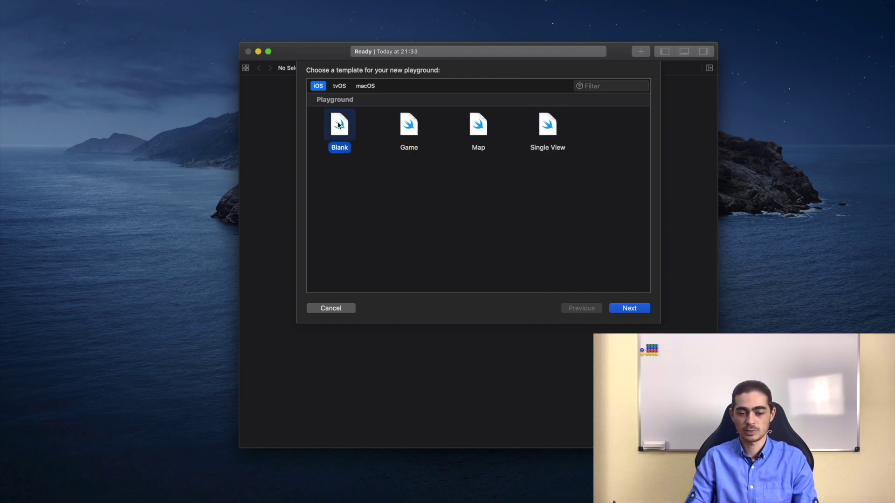
pyautogui.click(339, 87)
pyautogui.click(365, 87)
pyautogui.click(319, 87)
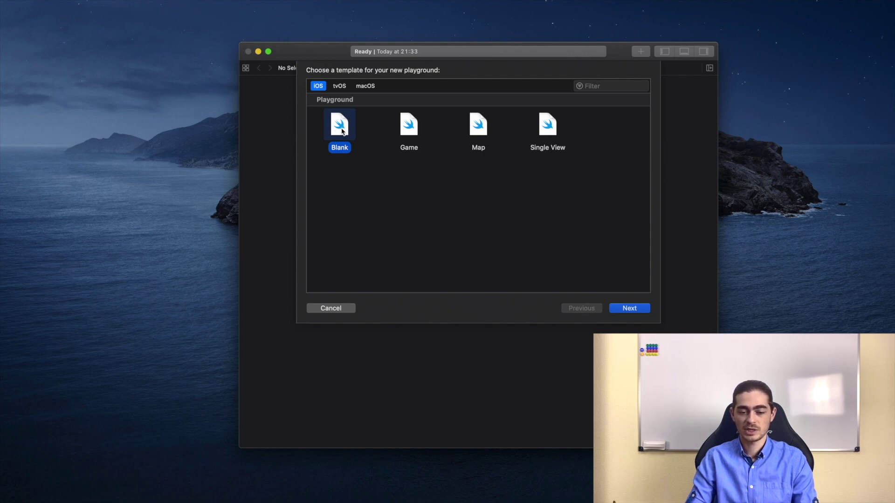
# - Create the playground as MyPlayground in the MeowTalk-SwiftUI folder and enlarge its window to fill most of the screen
pyautogui.click(636, 309)
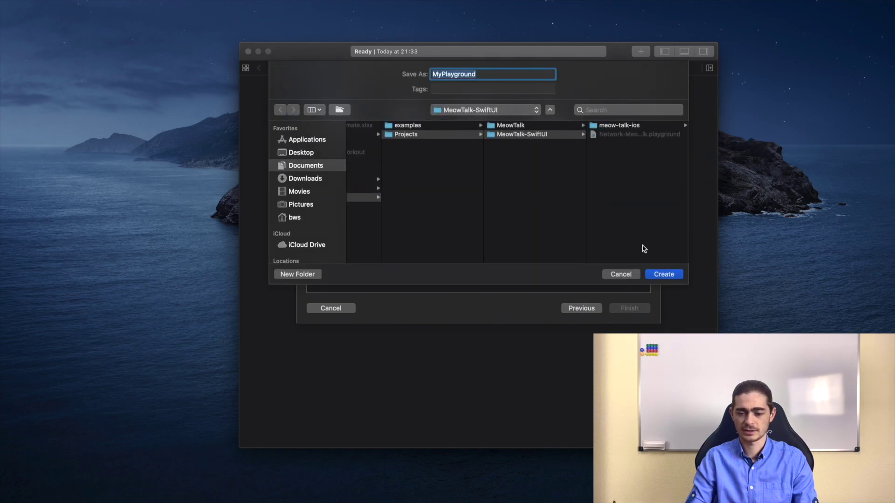
pyautogui.click(663, 274)
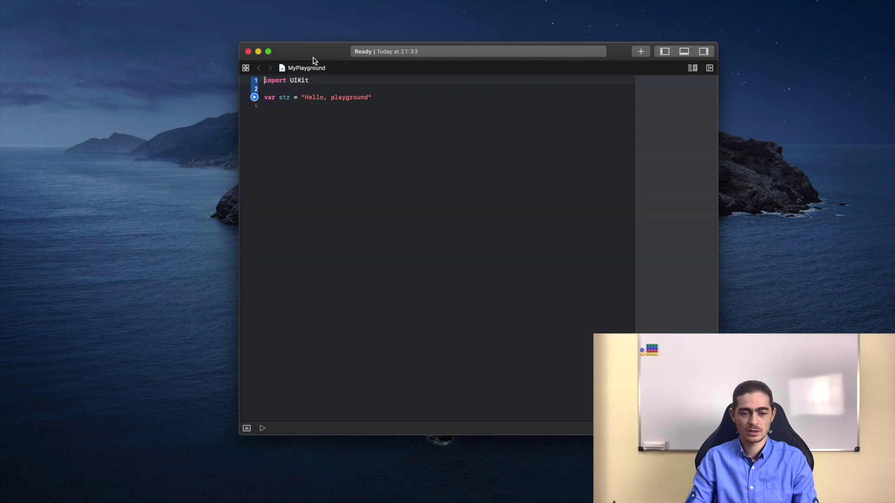
pyautogui.moveTo(241, 40); pyautogui.dragTo(134, 12)
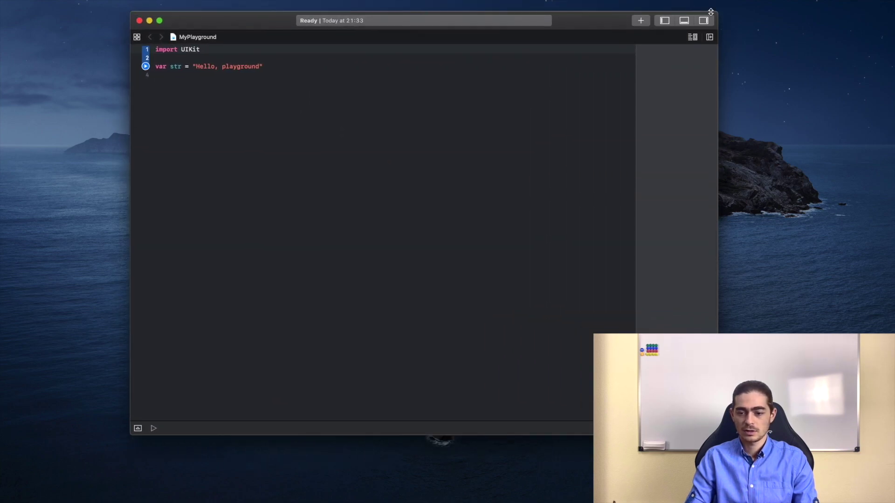
pyautogui.moveTo(713, 13); pyautogui.dragTo(852, 6)
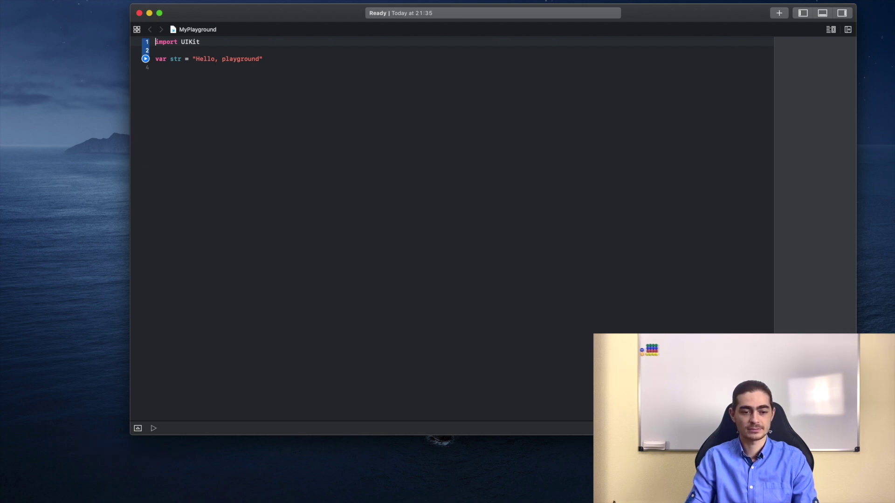
# - Open the Fonts & Colors preferences and preview editor themes such as Classic (Light), Default (Light), Midnight and Presentation (Light)
pyautogui.click(36, 0)
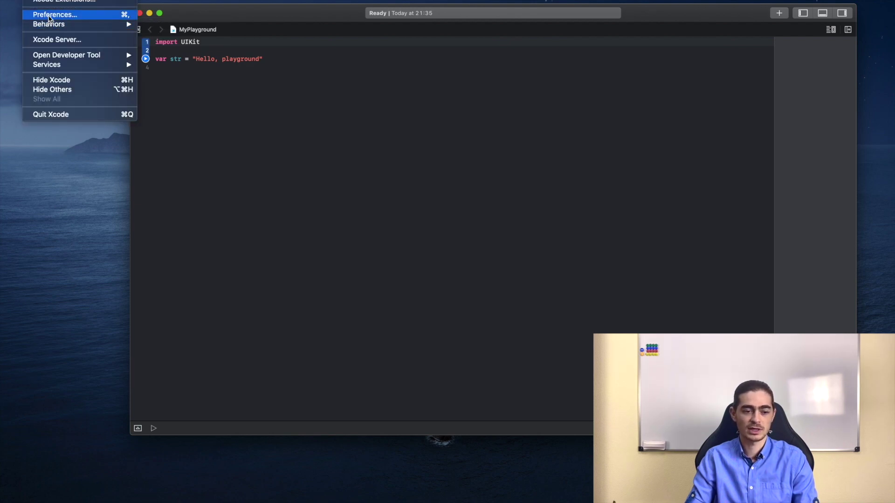
pyautogui.click(51, 15)
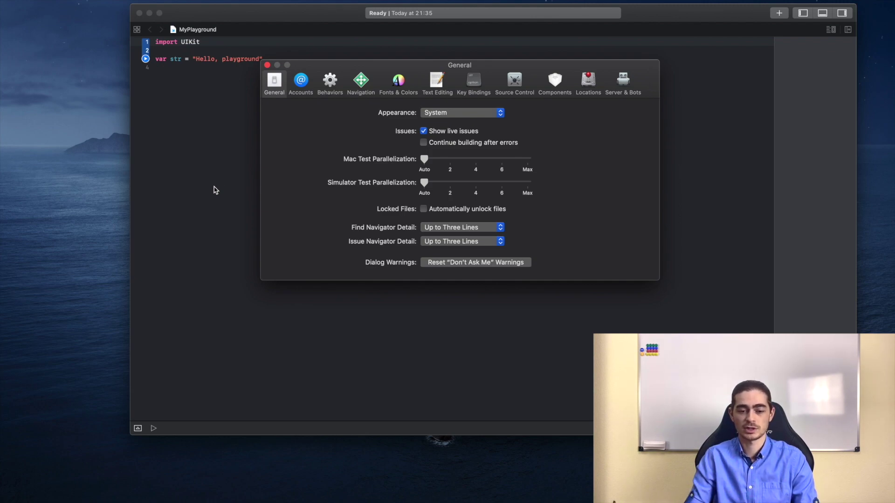
pyautogui.click(398, 83)
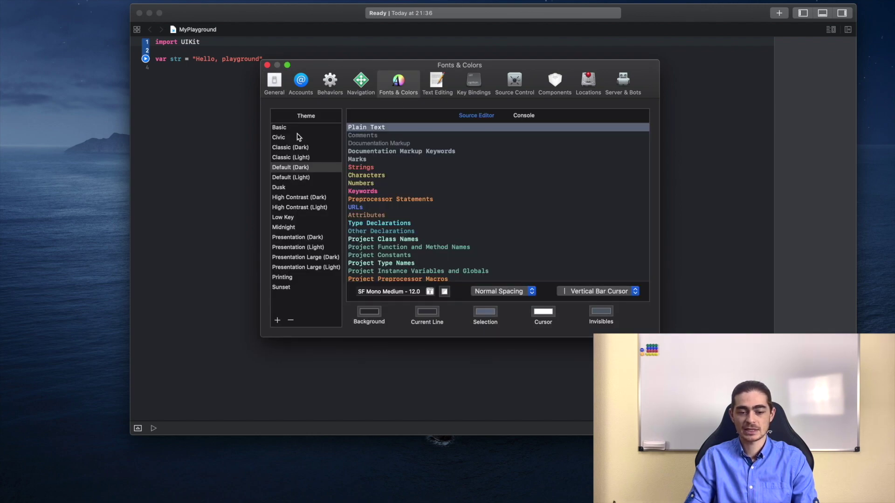
pyautogui.click(291, 158)
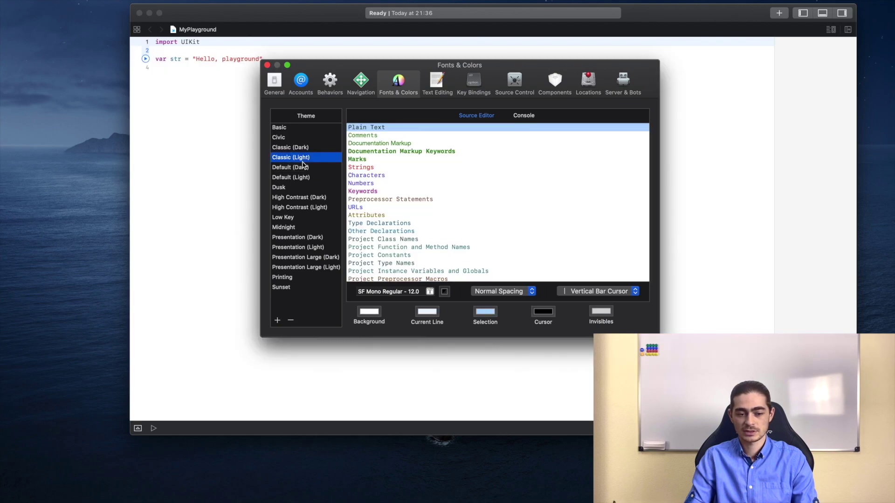
pyautogui.click(301, 168)
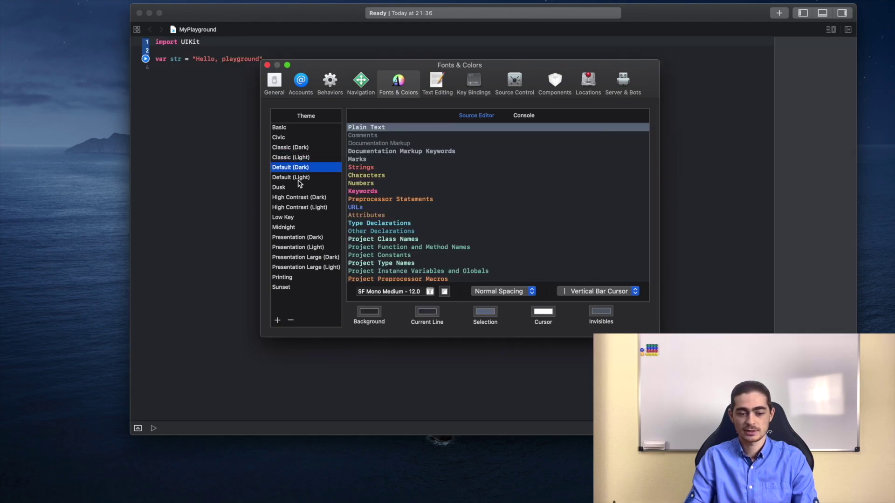
pyautogui.click(296, 180)
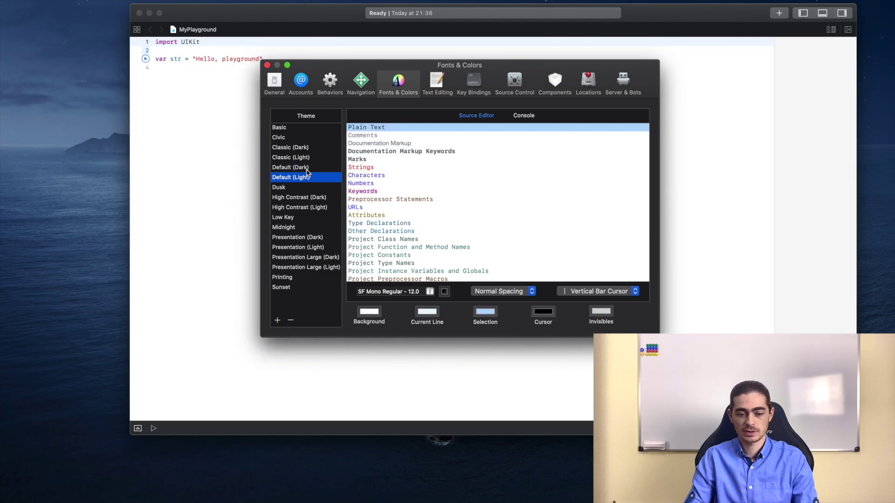
pyautogui.click(296, 188)
pyautogui.click(294, 197)
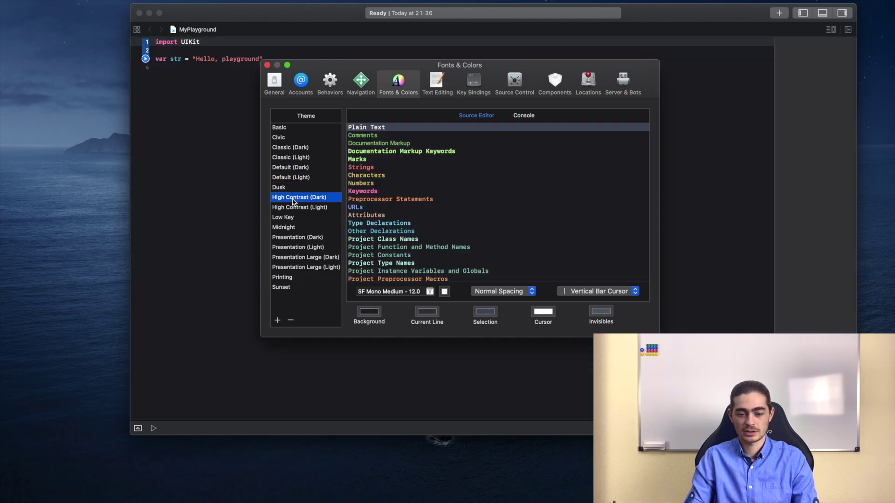
pyautogui.click(293, 208)
pyautogui.click(293, 218)
pyautogui.click(294, 227)
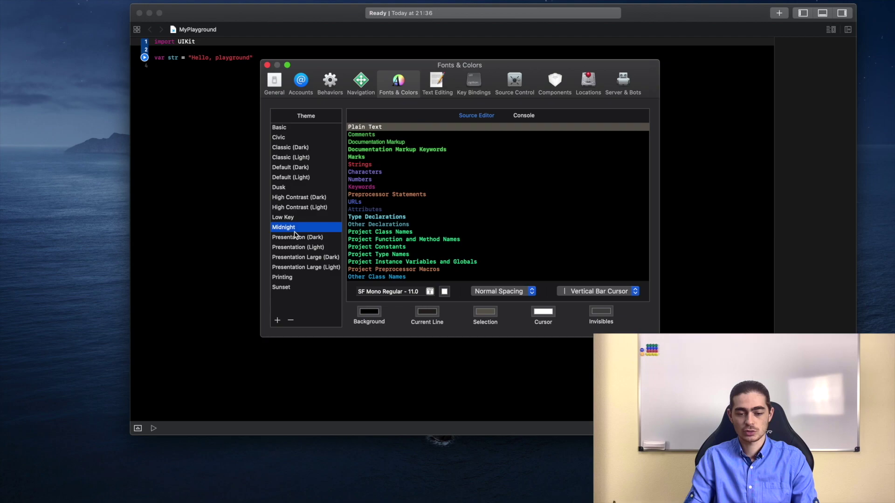
pyautogui.click(296, 249)
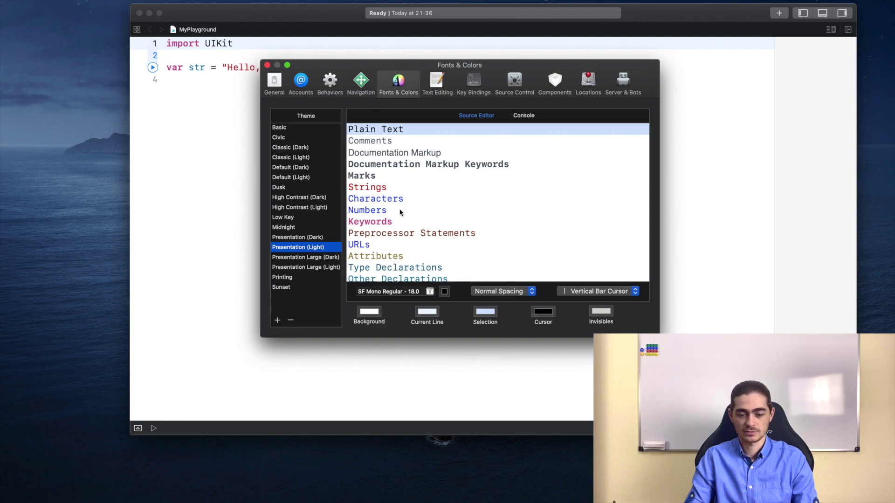
# - Examine the font and colour settings of individual syntax categories in the Presentation (Light) and Default (Dark) themes
pyautogui.click(382, 199)
pyautogui.click(376, 188)
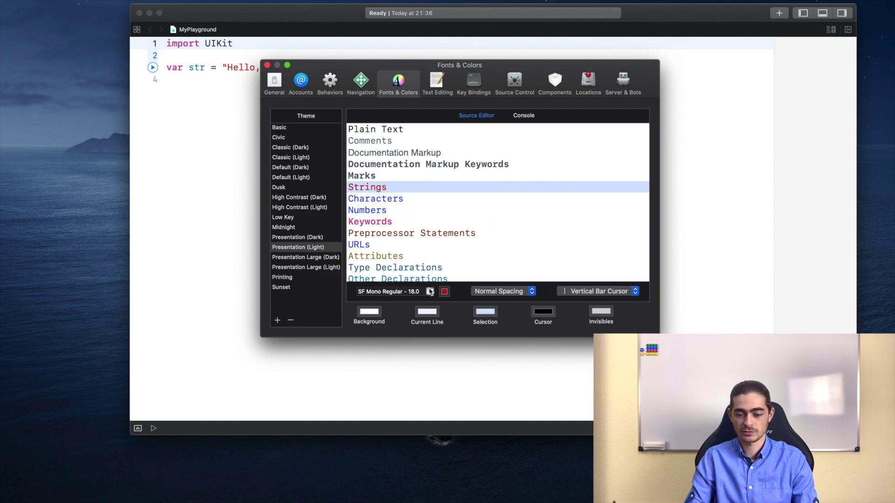
pyautogui.click(306, 168)
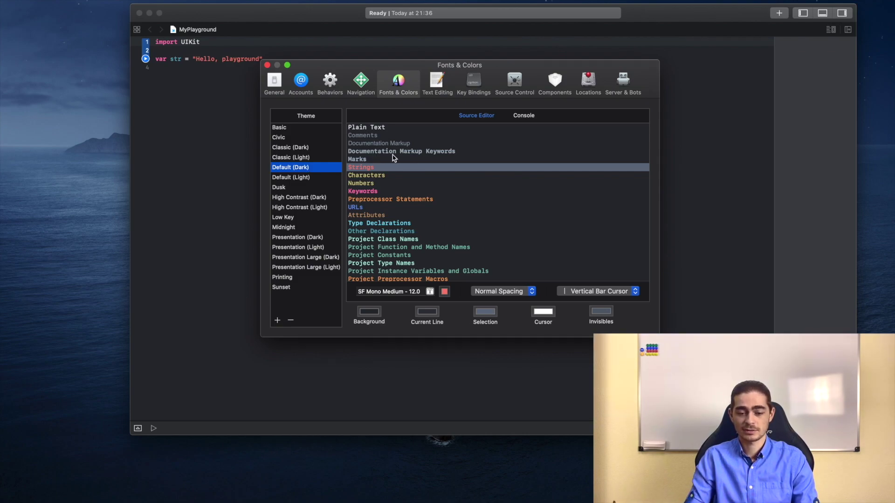
pyautogui.scroll(-5, 438, 200)
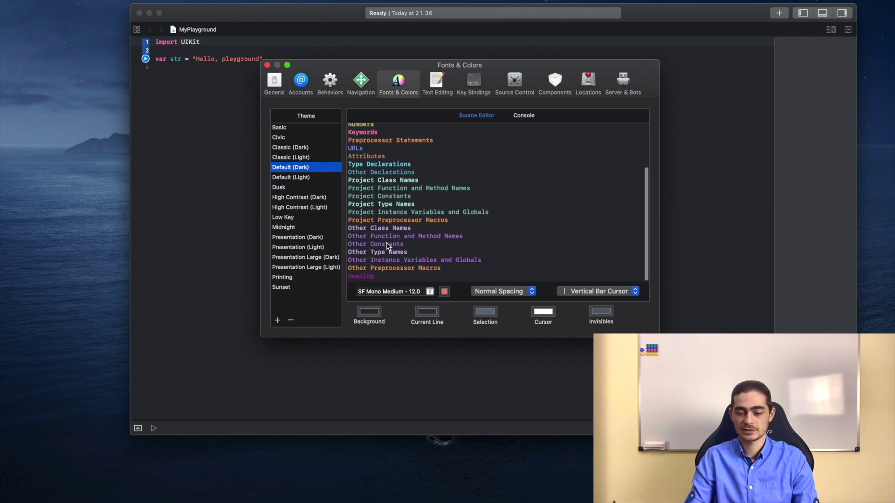
pyautogui.click(375, 231)
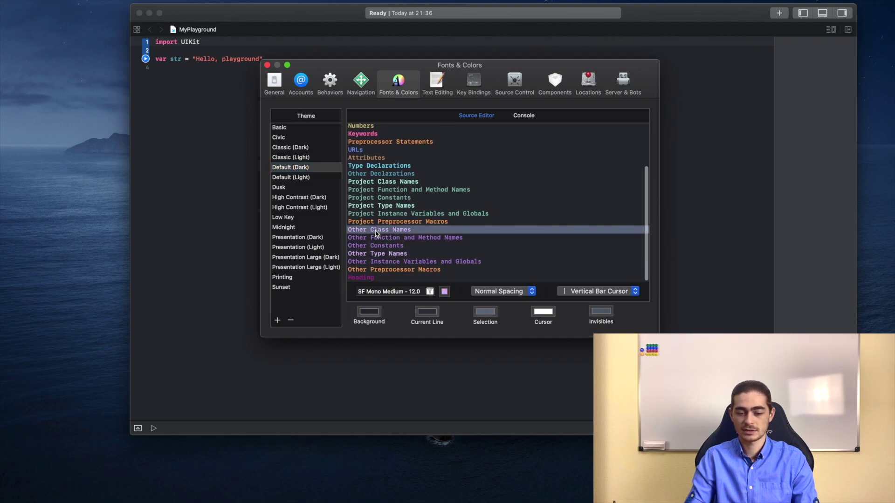
pyautogui.click(386, 255)
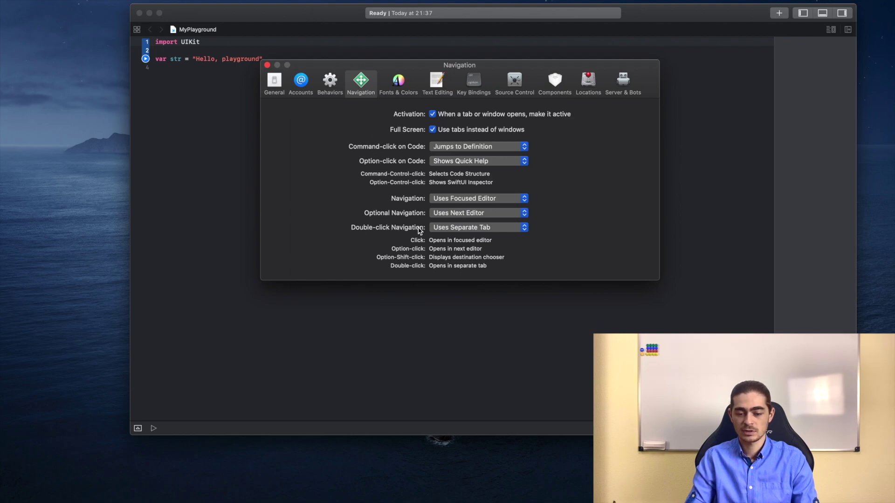
# - In the Navigation preferences, choose Uses Separate Tab for double-click navigation and Jumps to Definition for Command-click on code
pyautogui.click(485, 232)
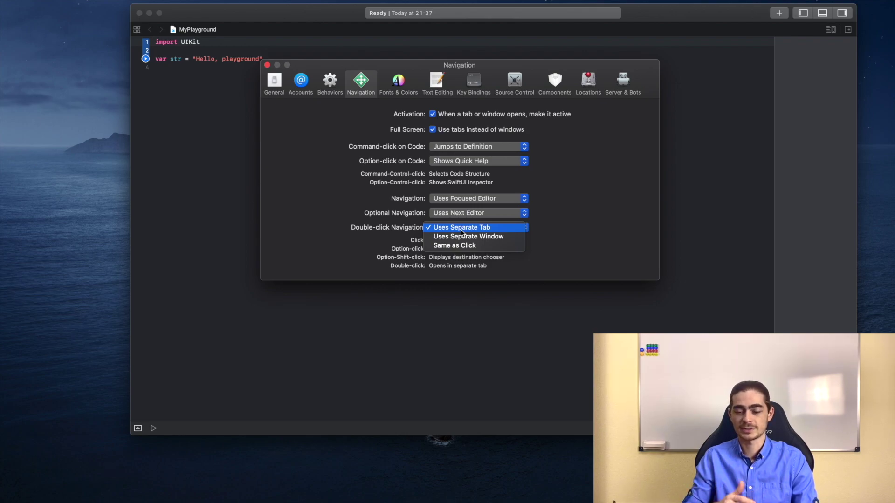
pyautogui.click(463, 228)
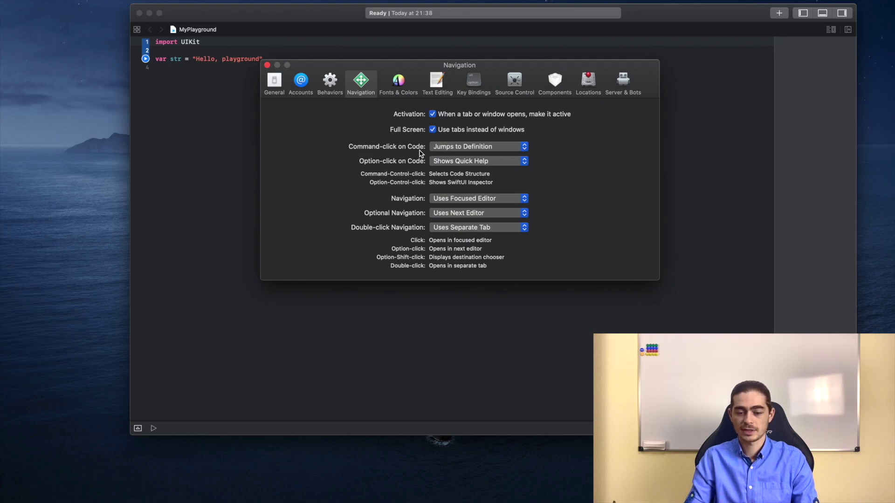
pyautogui.click(472, 151)
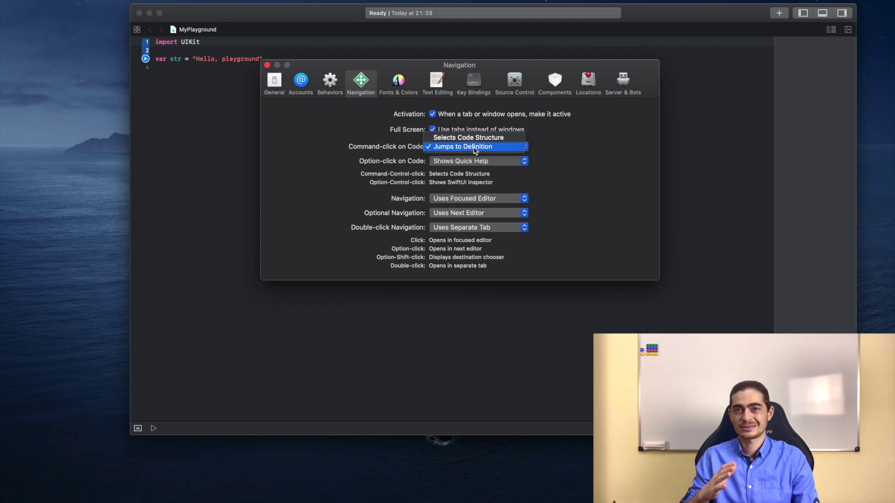
pyautogui.click(474, 149)
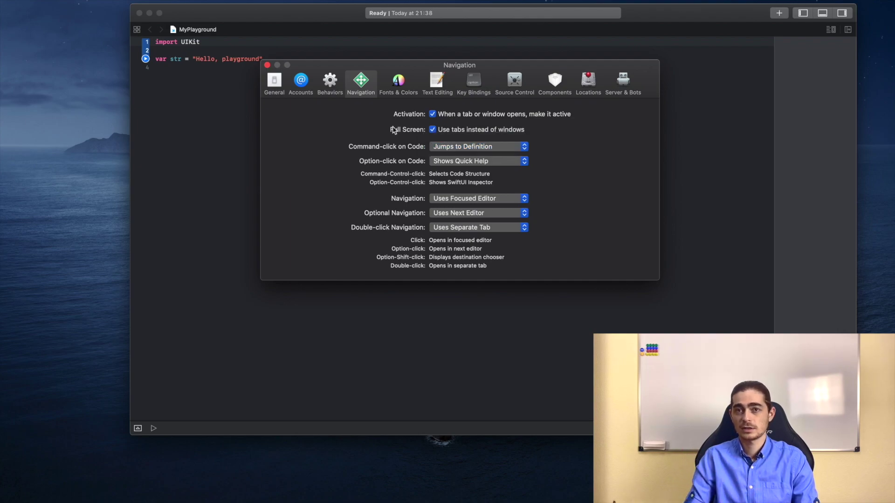
# - Return to the Fonts & Colors preferences and set the editor theme to Presentation (Dark)
pyautogui.click(396, 85)
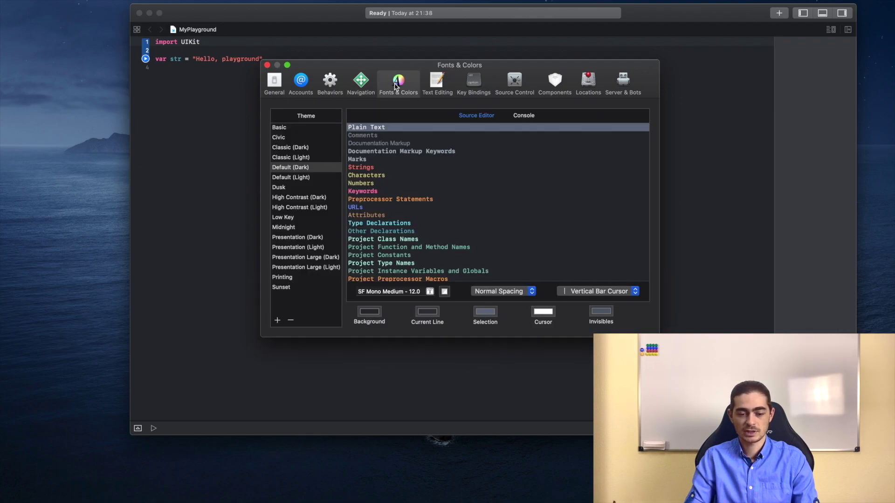
pyautogui.click(301, 238)
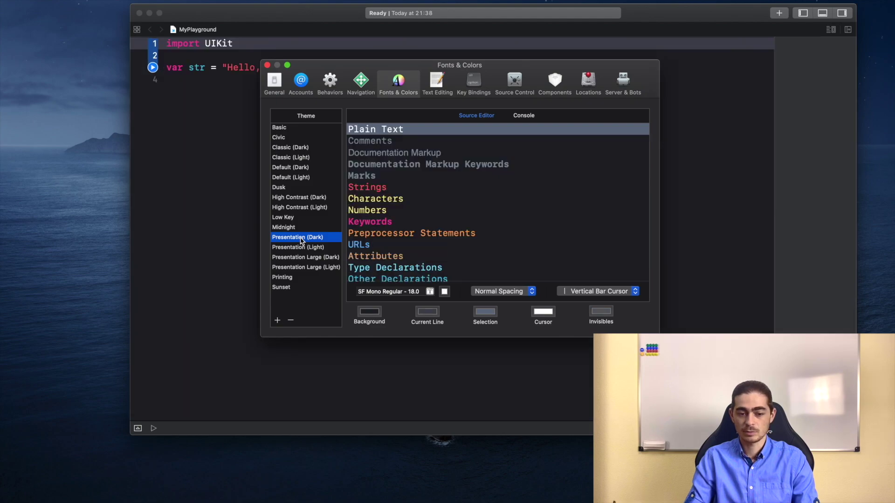